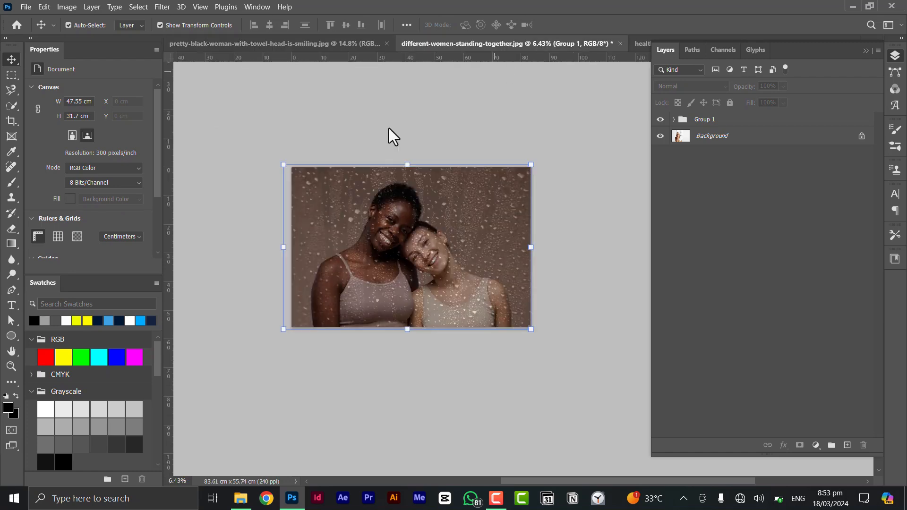
Compare the two-women photo and the healthy-portrait photo with and without their rain overlay groups
left_click(661, 121)
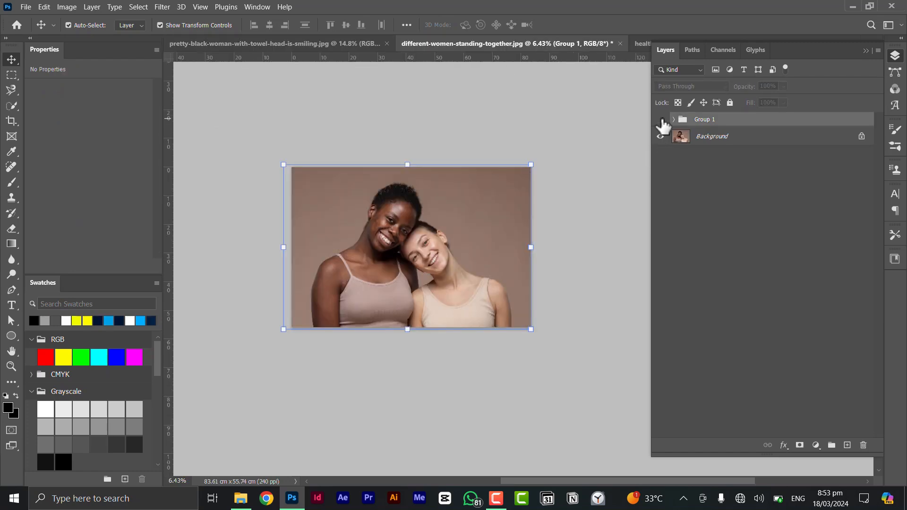
left_click(661, 121)
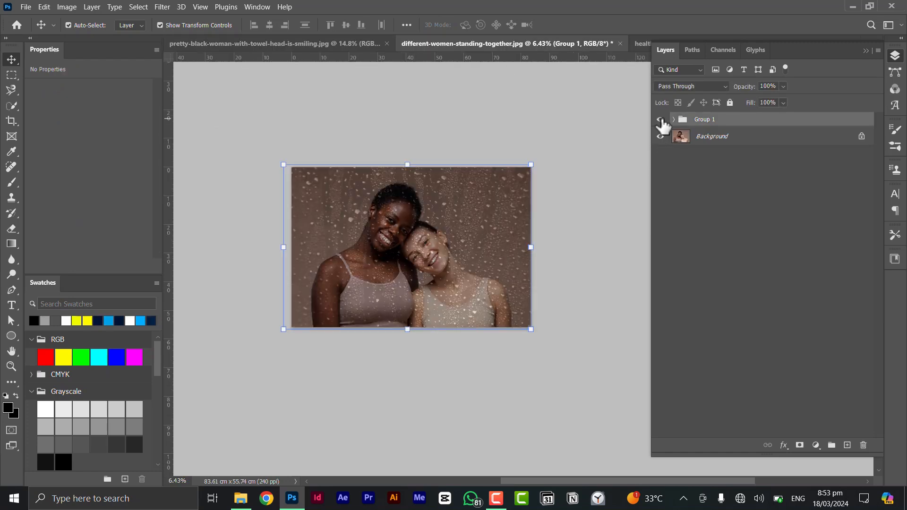
left_click(643, 44)
left_click(661, 121)
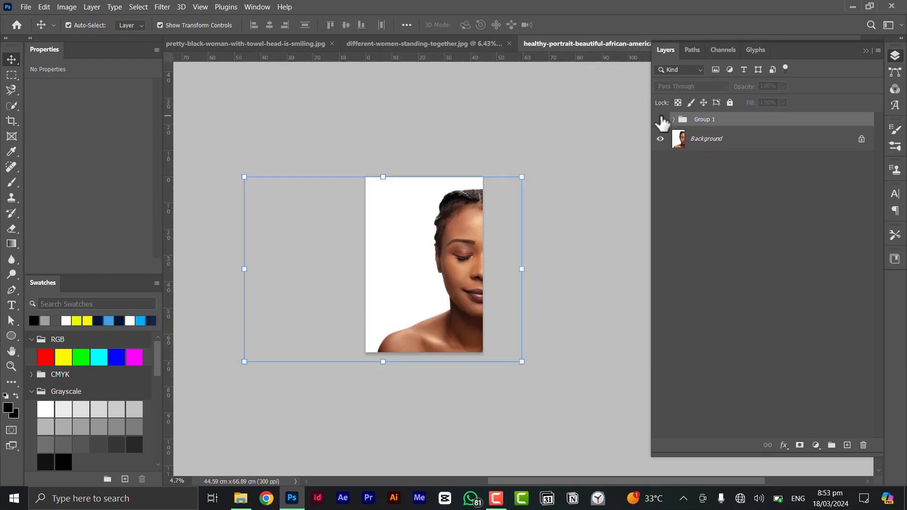
left_click(661, 121)
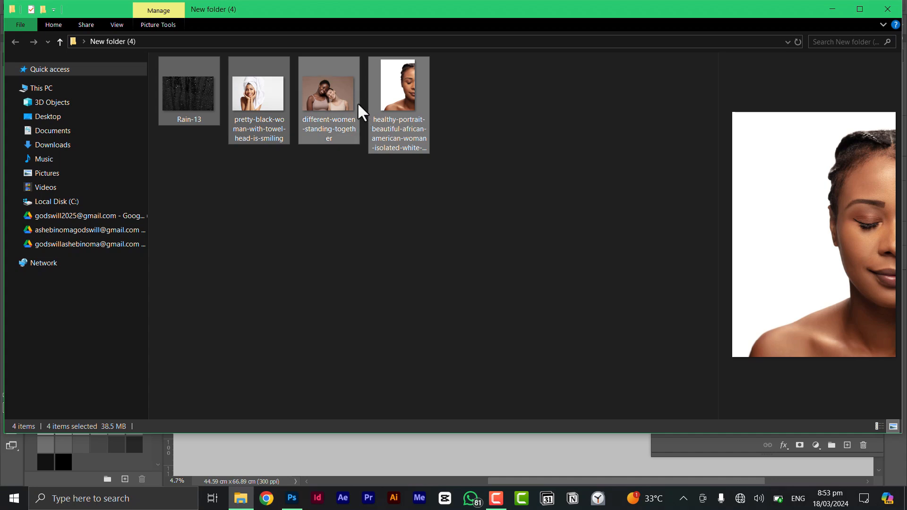
Open the pretty-black-woman-with-towel-head-is-smiling photo from New folder (4) as a new Photoshop document and show its layers
left_click(331, 191)
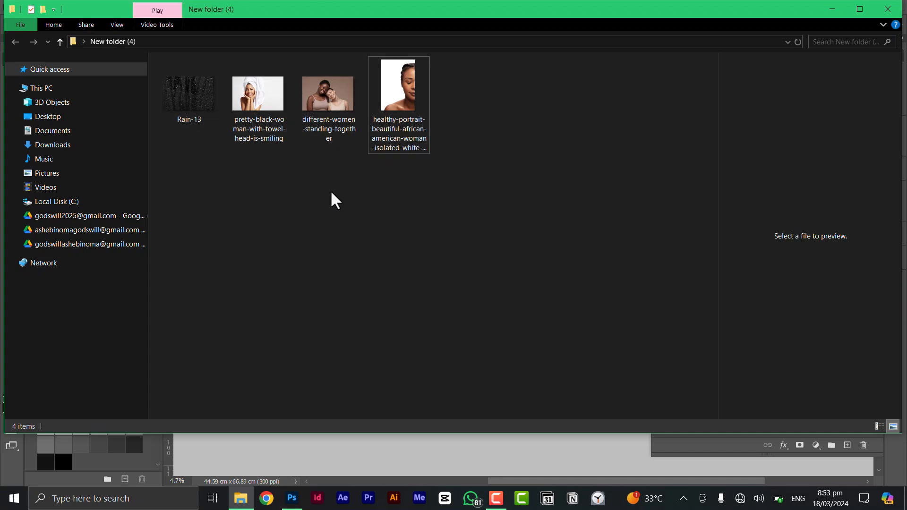
left_click(255, 111)
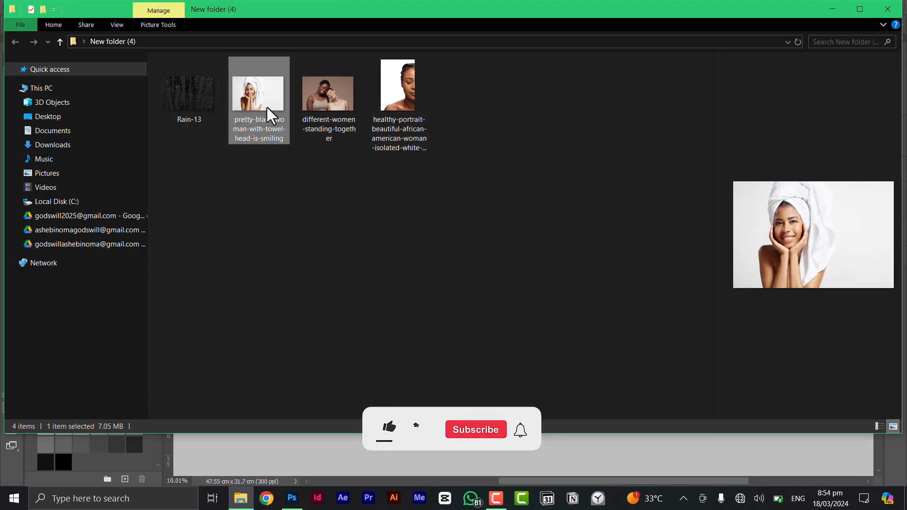
left_click_drag(268, 107, 447, 41)
key("alt+Tab")
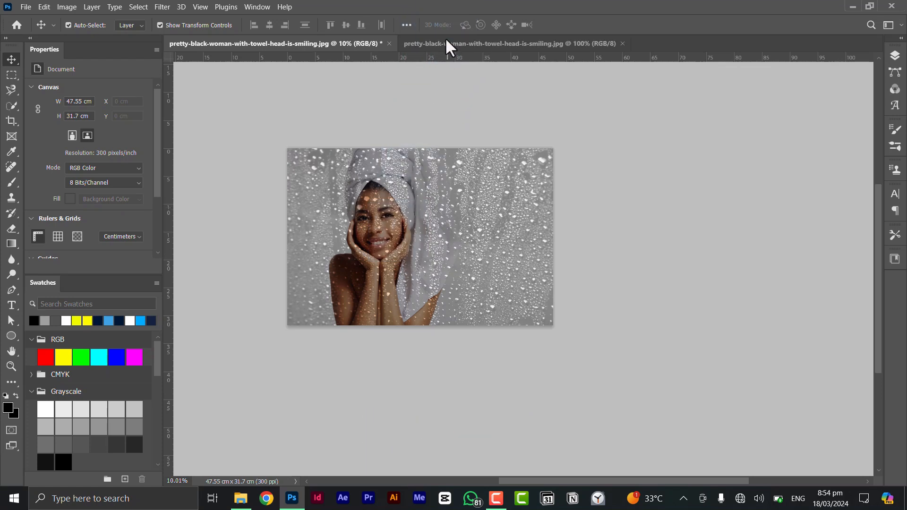
scroll(508, 256, "down", 4)
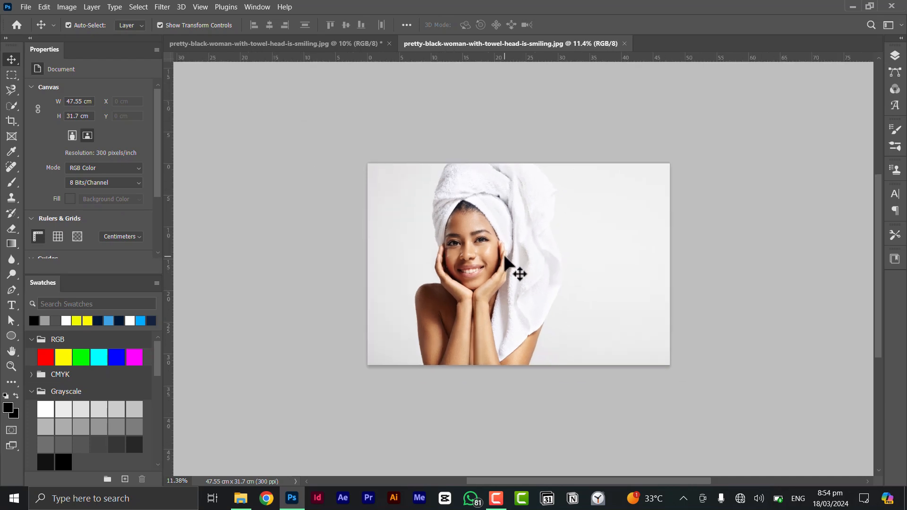
left_click_drag(543, 257, 464, 244)
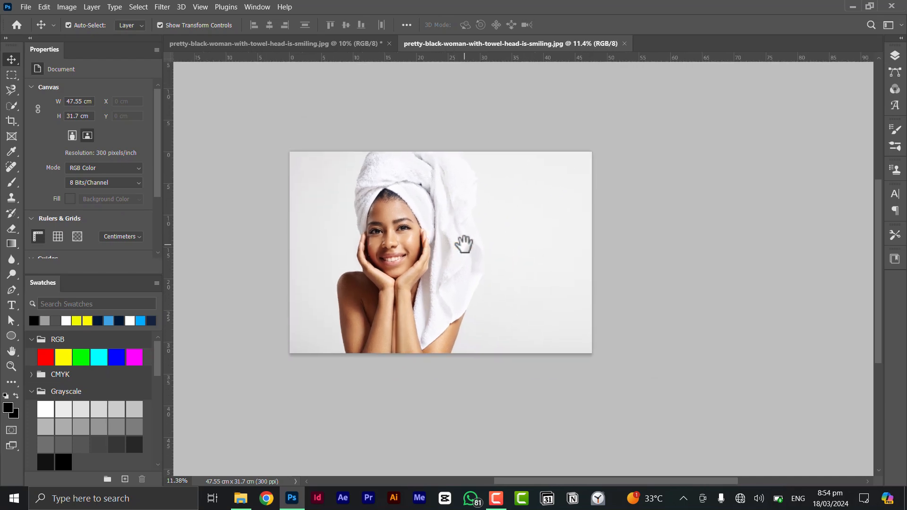
left_click(895, 57)
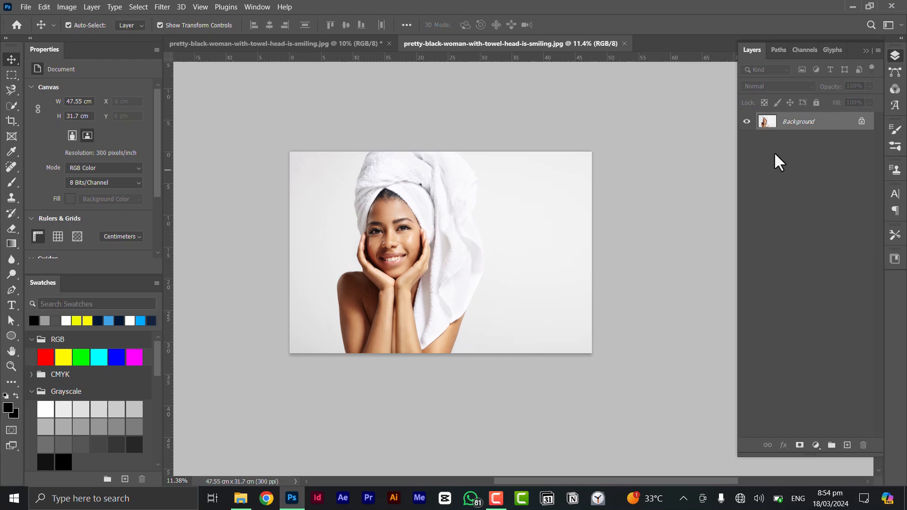
Place the Rain-13 image from File Explorer over the towel photo in Photoshop as a new layer
key("alt+Tab")
left_click(377, 233)
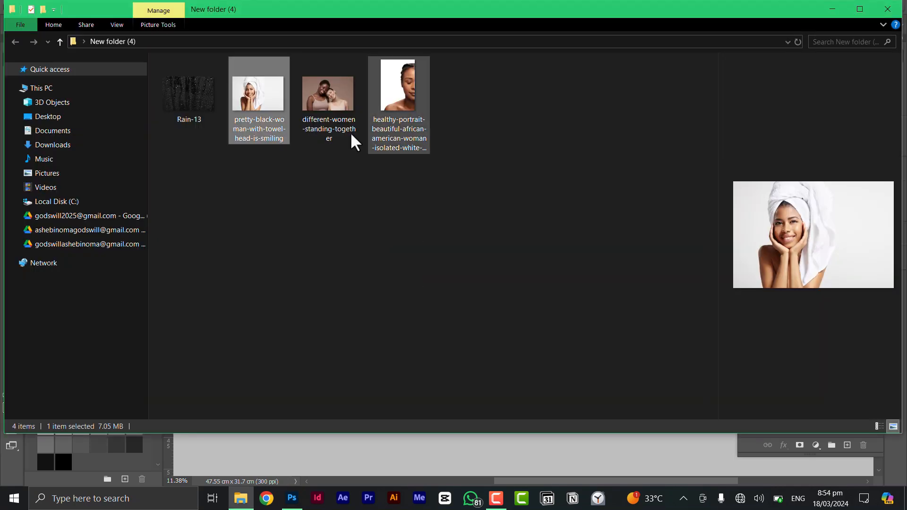
left_click_drag(182, 103, 428, 302)
key("alt+Tab")
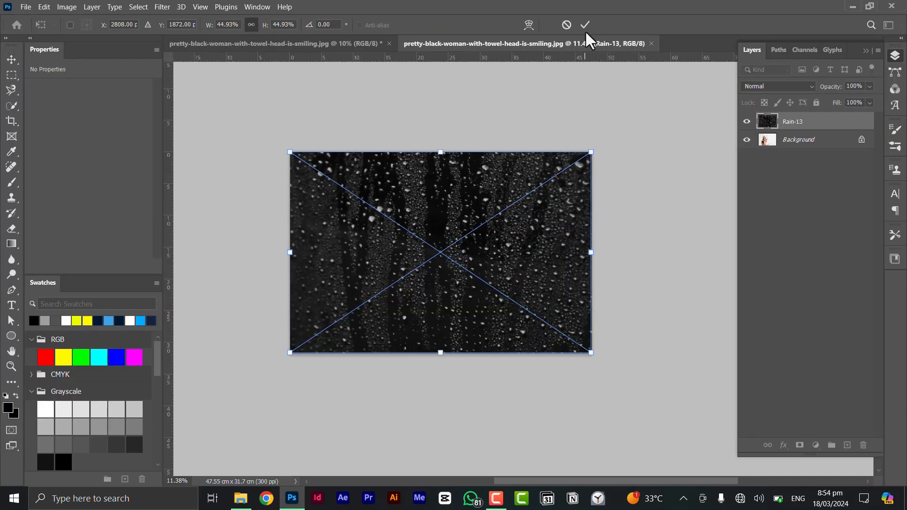
Set the Rain-13 layer's blend mode to Hard Light and its opacity to 58%
left_click(795, 86)
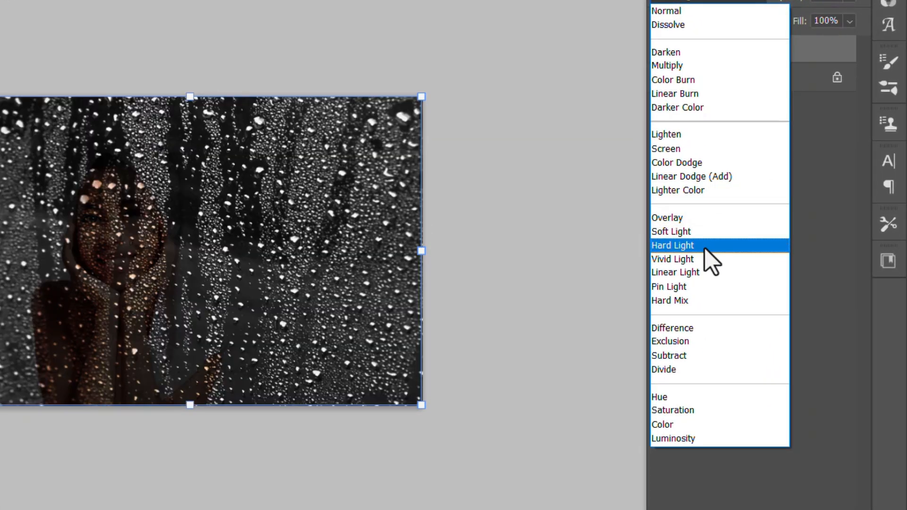
left_click(716, 247)
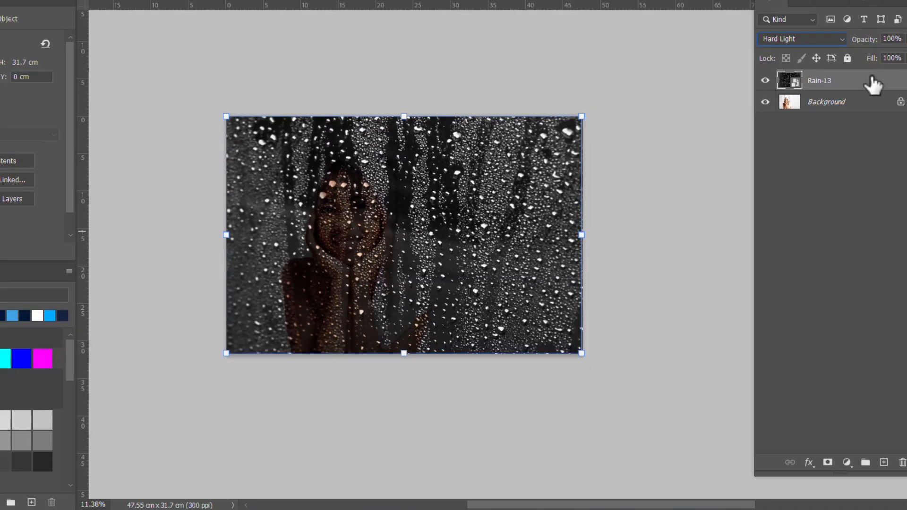
mouse_move(843, 57)
left_mouse_down()
mouse_move(825, 57)
mouse_move(834, 57)
left_mouse_up()
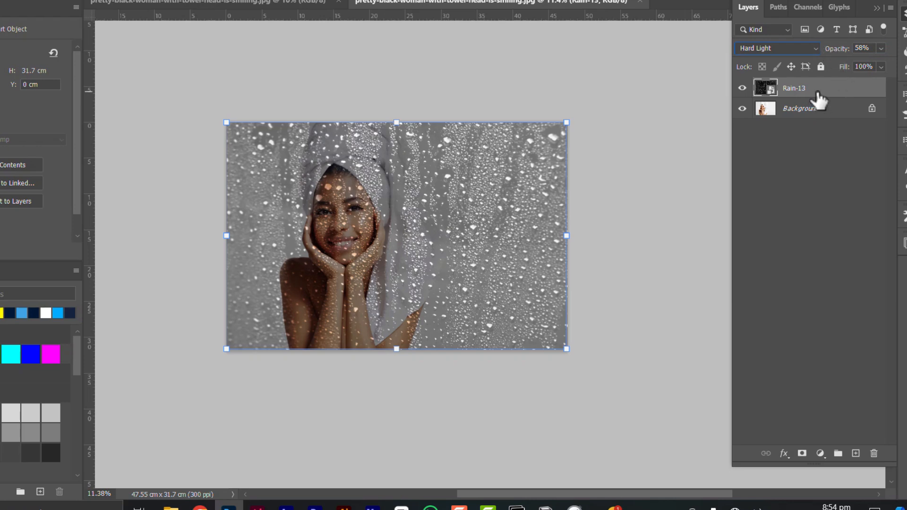
Duplicate the Rain-13 layer and give the copy the Soft Light blend mode with 0% opacity
key("ctrl+j")
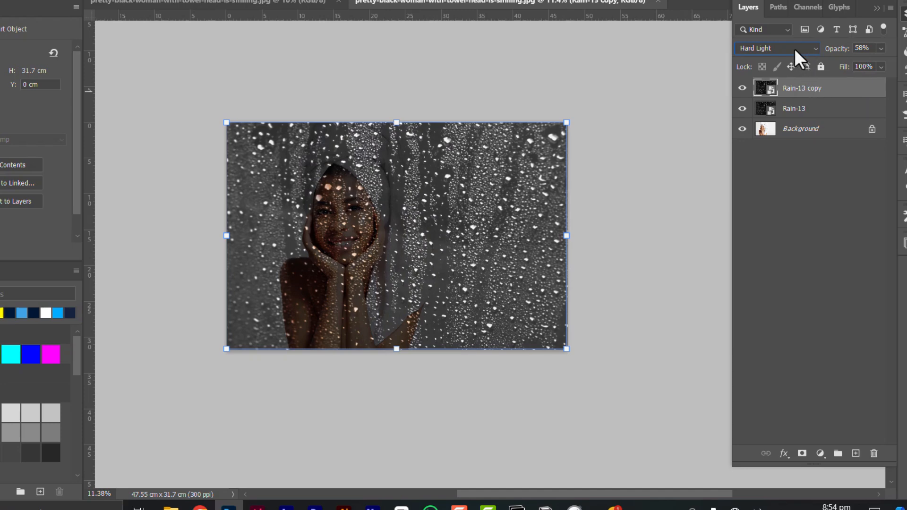
left_click(795, 49)
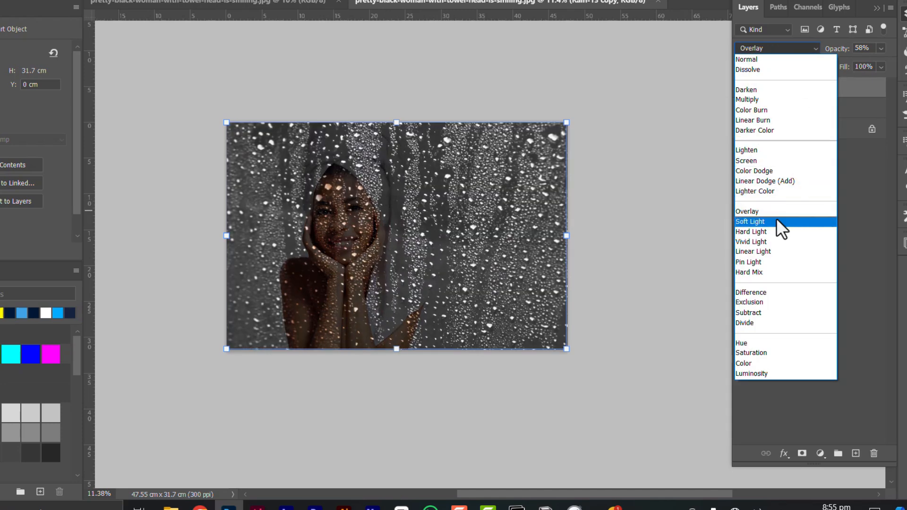
left_click(777, 220)
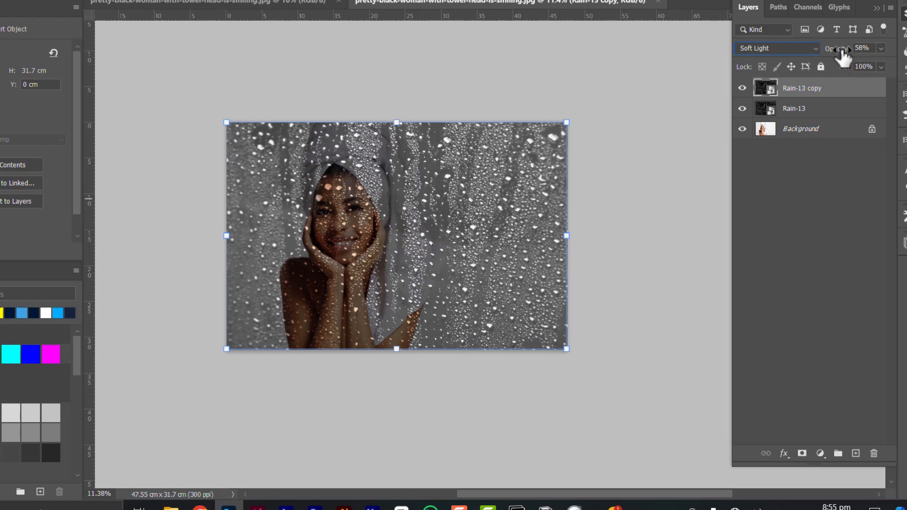
mouse_move(844, 55)
left_mouse_down()
mouse_move(817, 60)
mouse_move(838, 56)
left_mouse_up()
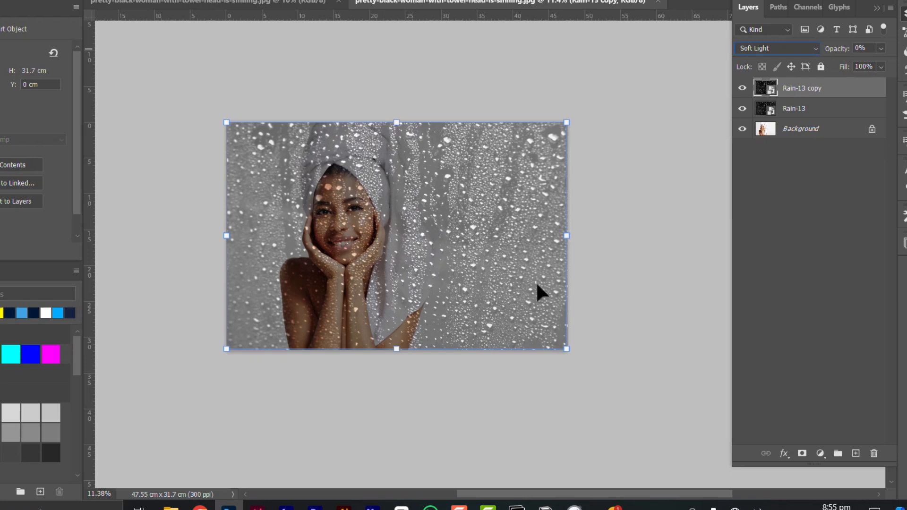
Group the Rain-13 layer and its copy together
left_click(803, 117, "shift")
key("ctrl+g")
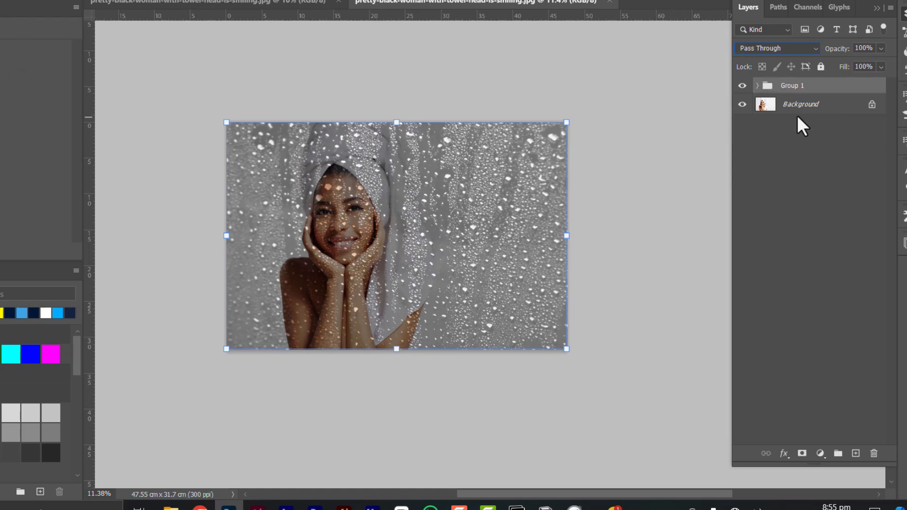
Open the different-women-standing-together photo from File Explorer as a separate document in Photoshop
key("alt+Tab")
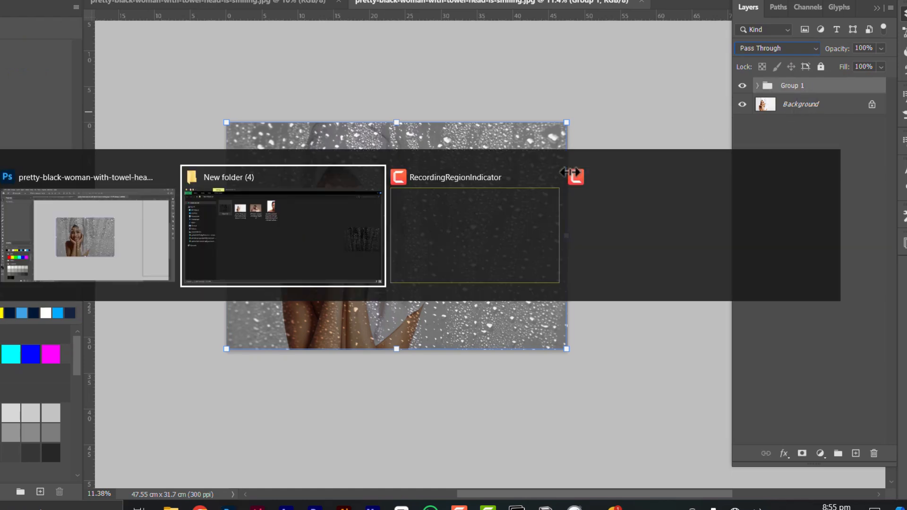
left_click_drag(267, 69, 679, 6)
key("alt+Tab")
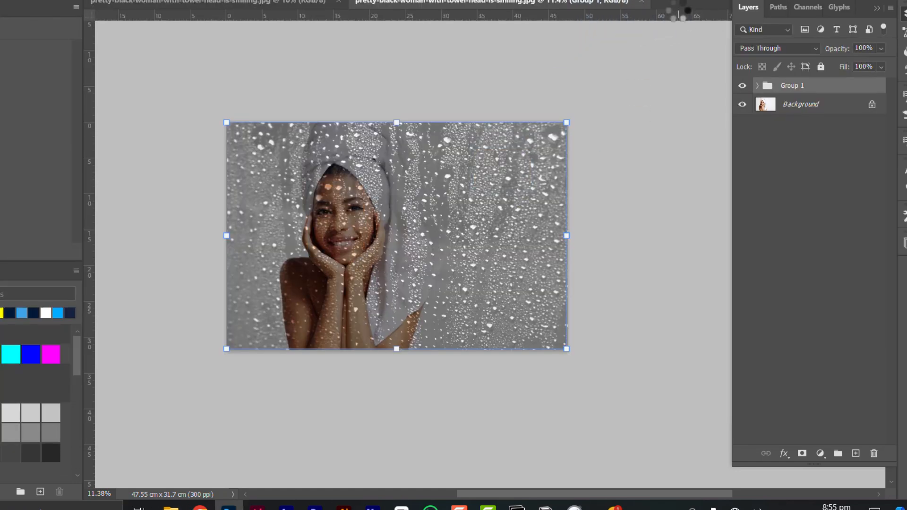
scroll(381, 242, "down", 1)
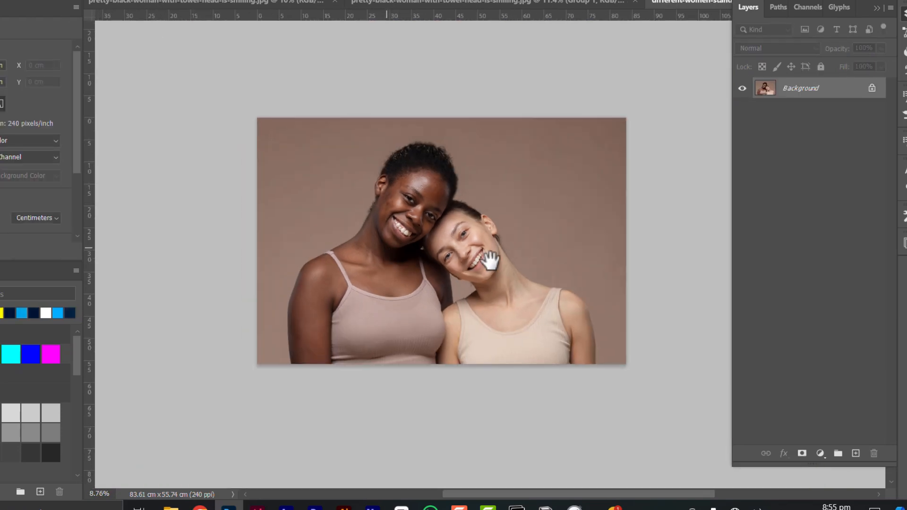
left_click_drag(508, 262, 468, 242)
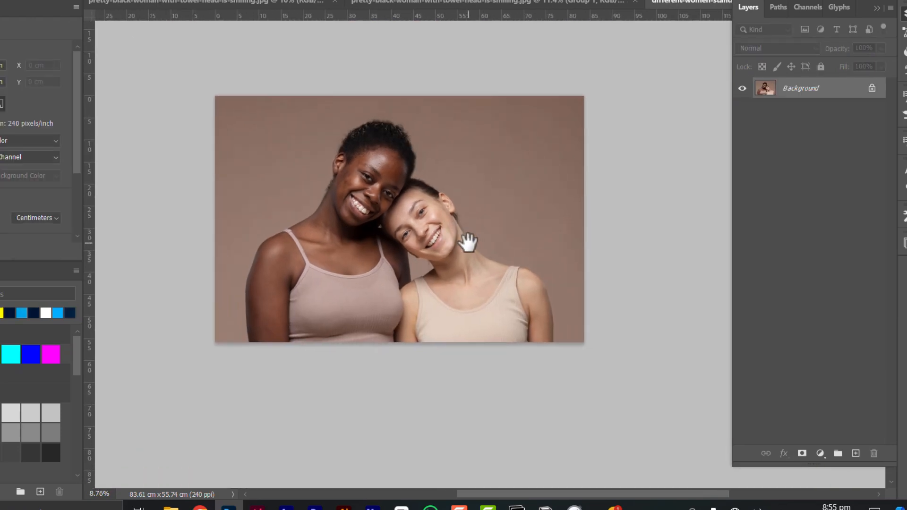
Copy Group 1 from the towel photo into the two-women photo and scale it to about 147% to cover the whole image
left_click(441, 2)
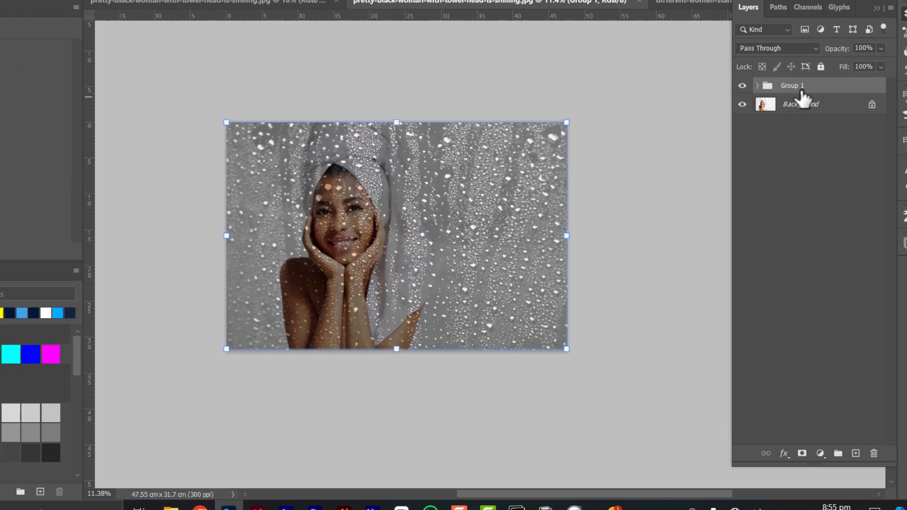
left_click(685, 2)
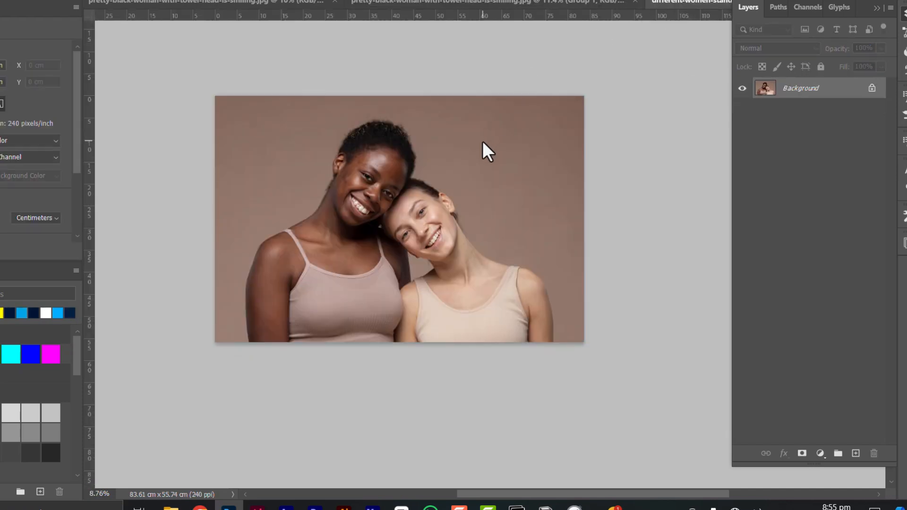
key("ctrl+v")
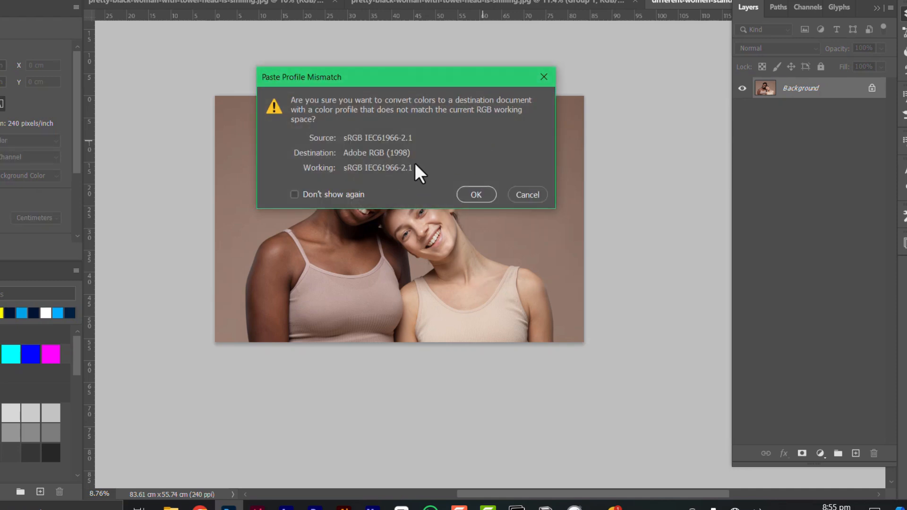
left_click(472, 190)
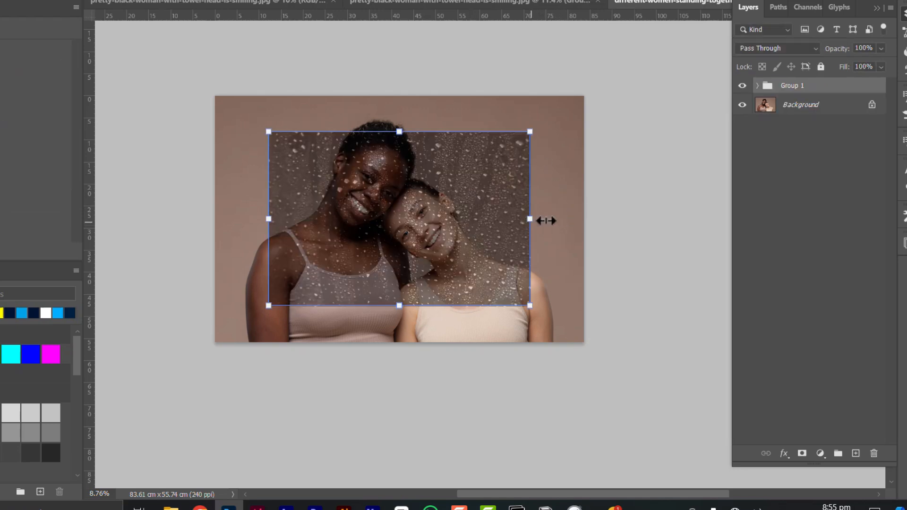
left_click_drag(592, 224, 592, 218)
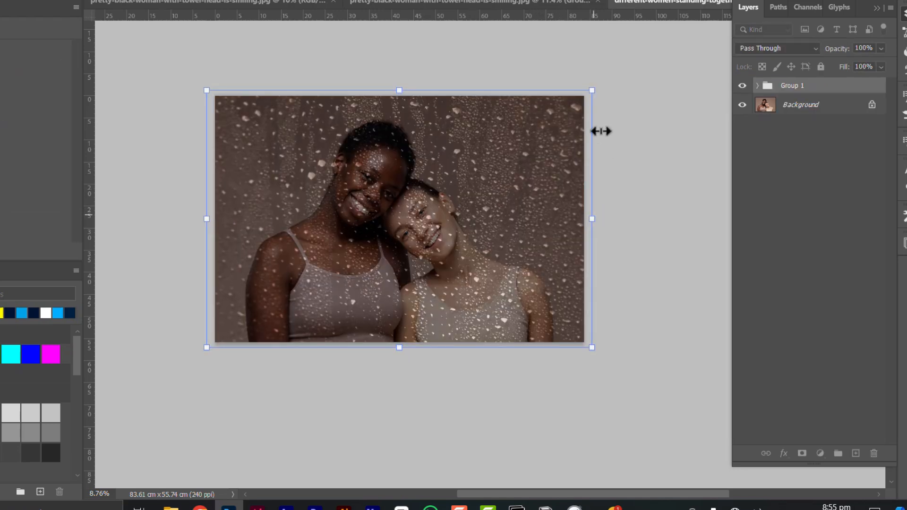
left_click(562, 2)
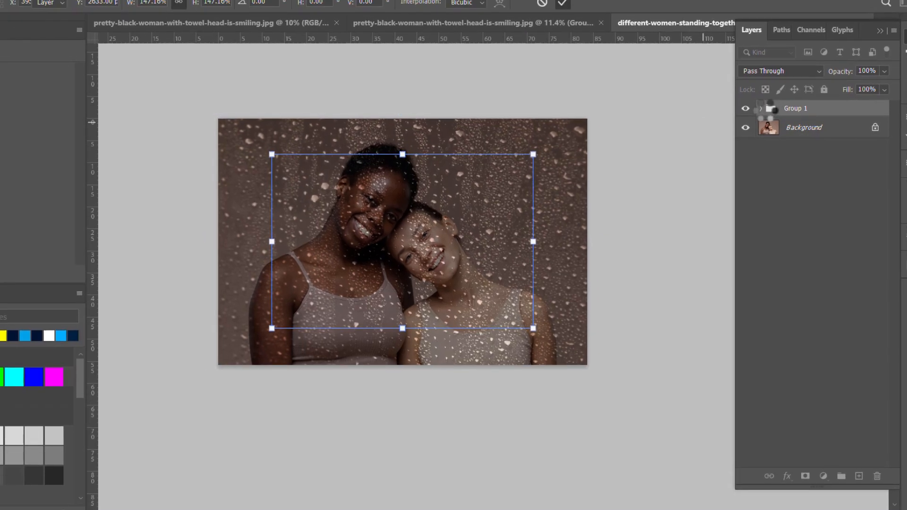
Inside Group 1, adjust the opacity of Rain-13 copy and set the Rain-13 layer's opacity to 36%
left_click(761, 109)
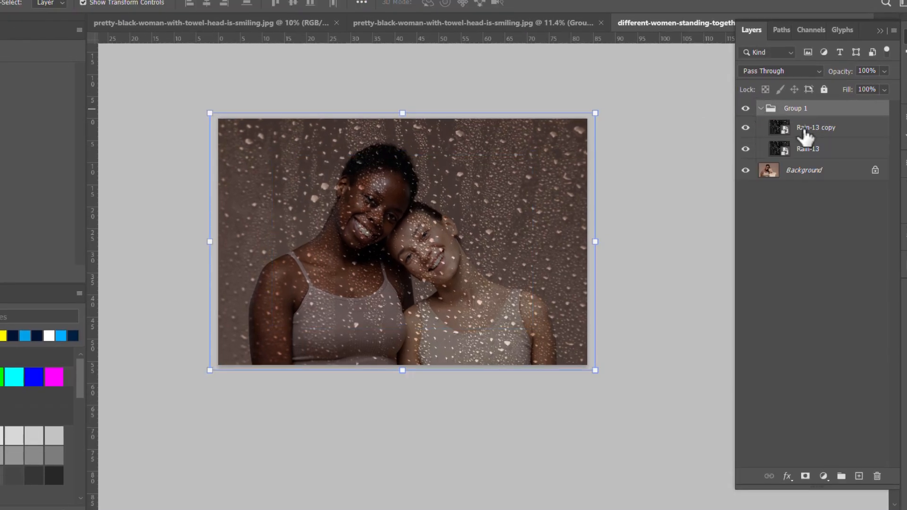
left_click(806, 137)
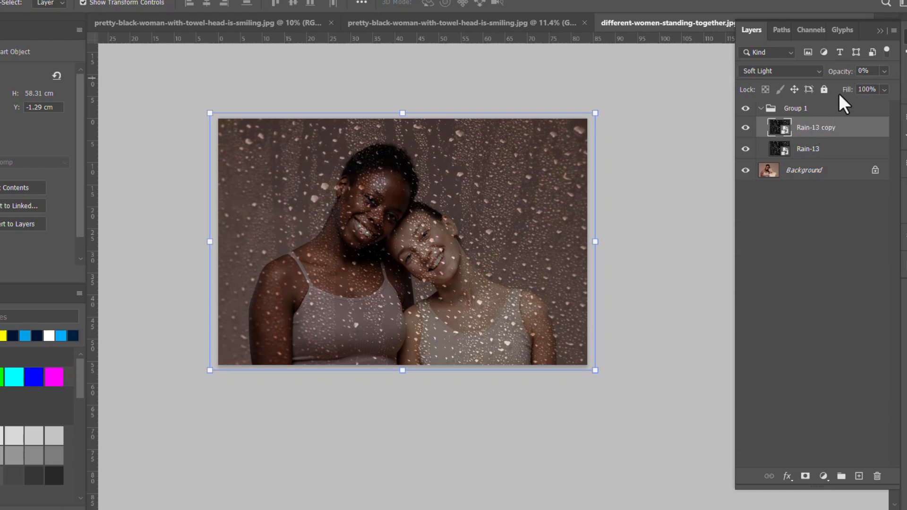
left_click_drag(835, 77, 849, 79)
left_click(823, 150)
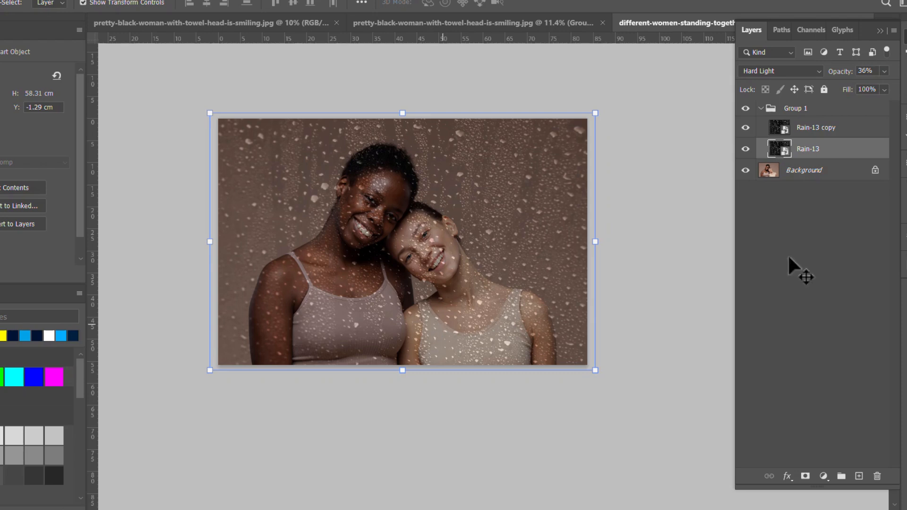
scroll(552, 213, "down", 1)
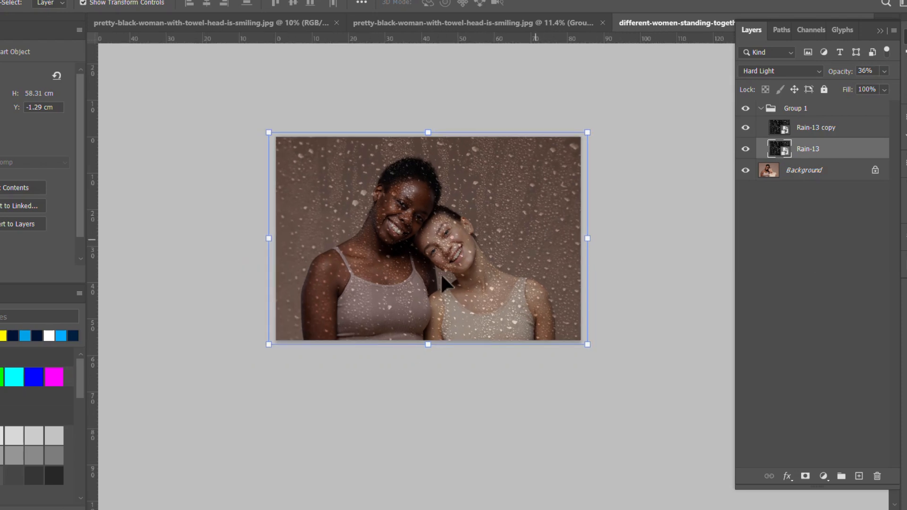
scroll(409, 265, "up", 1)
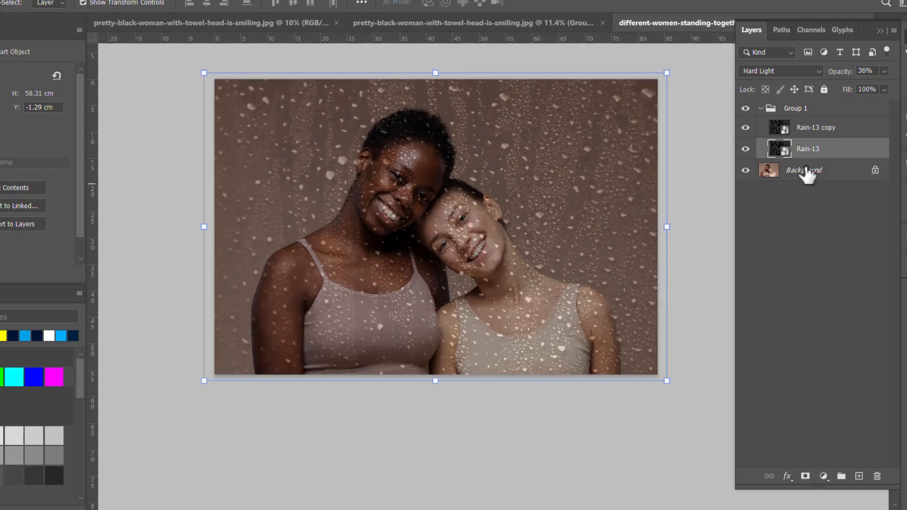
Compare the two-women photo with Group 1 hidden and shown
left_click(747, 109)
left_click(748, 108)
Open the healthy-portrait African-American woman photo from File Explorer as a separate document in Photoshop
key("alt+Tab")
key("alt+Tab")
left_click_drag(350, 80, 877, 21)
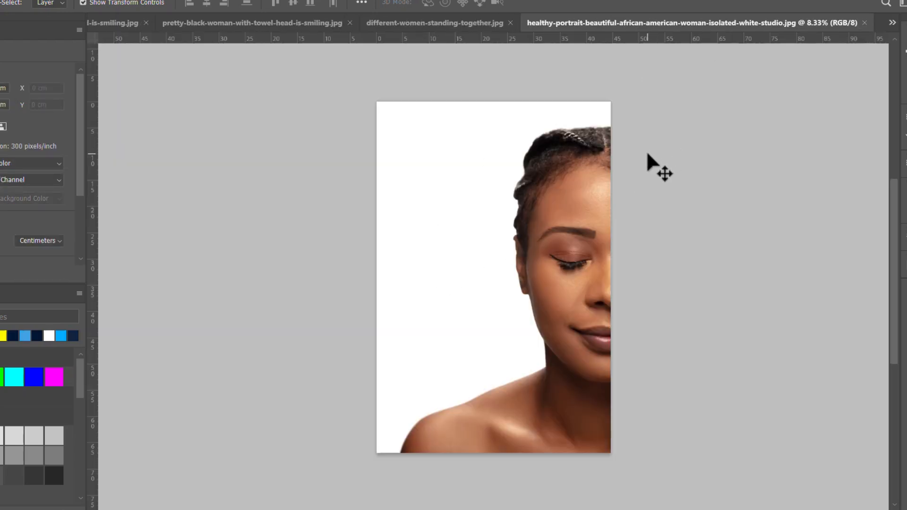
Paste the rain overlay group into the healthy-portrait photo and scale it to about 220% to cover the whole image
key("ctrl+v")
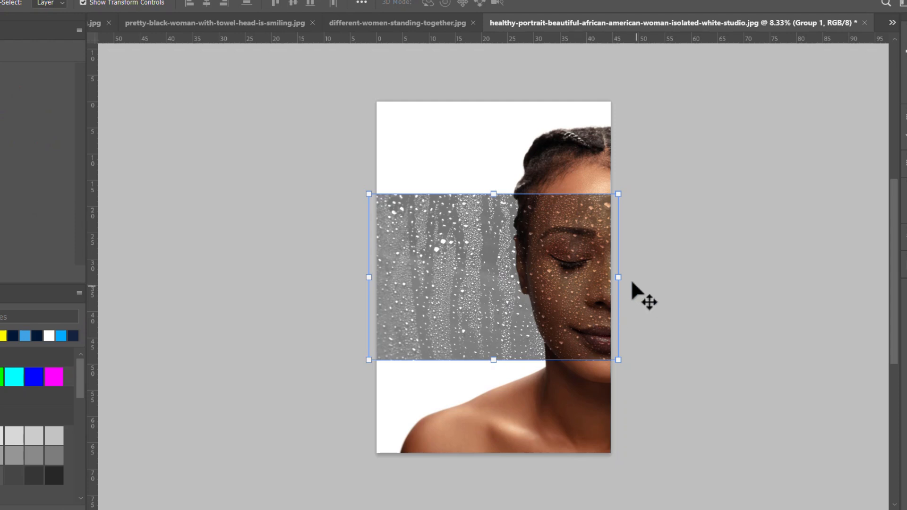
left_click_drag(618, 277, 768, 273)
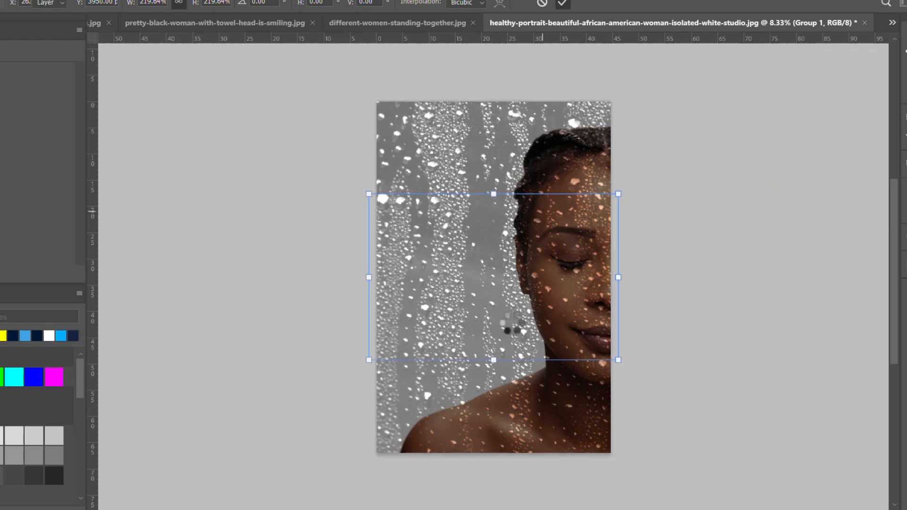
scroll(555, 271, "down", 3)
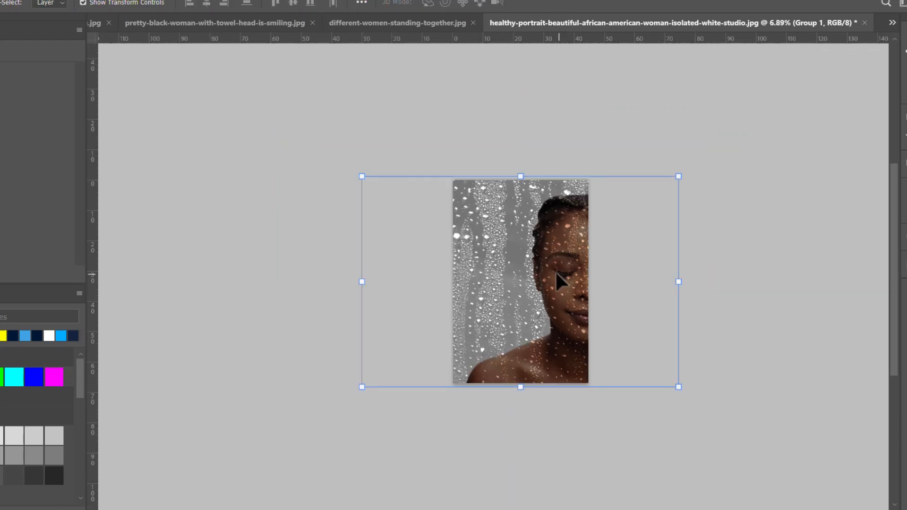
scroll(523, 316, "up", 2)
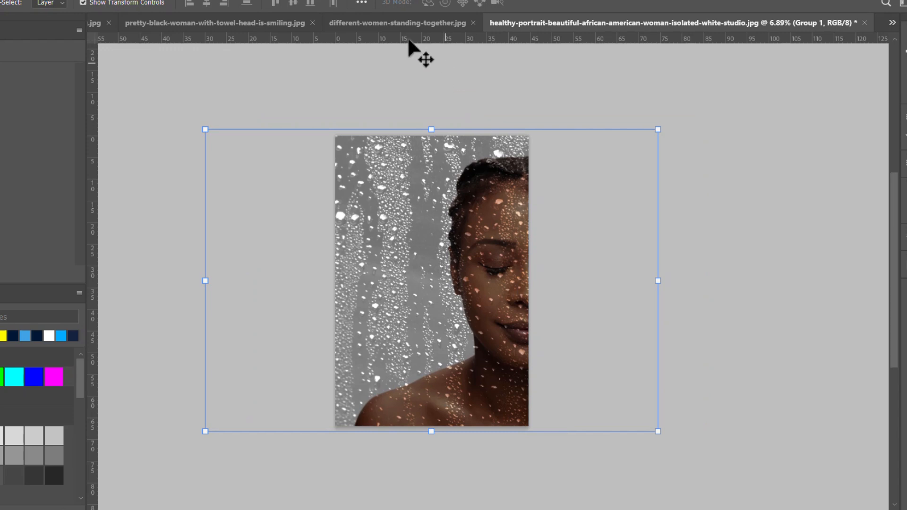
Review the rain effect in the two-women photo and go to the first towel-photo document
left_click(415, 23)
left_click(263, 22)
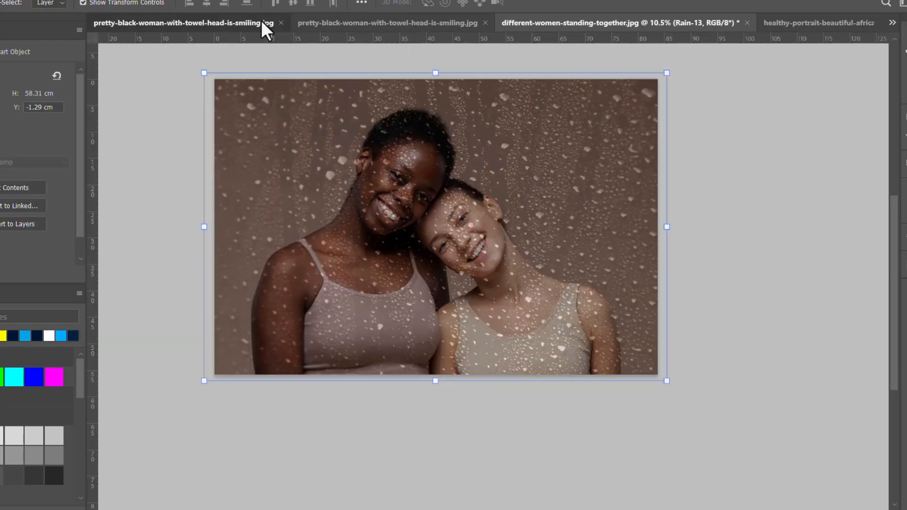